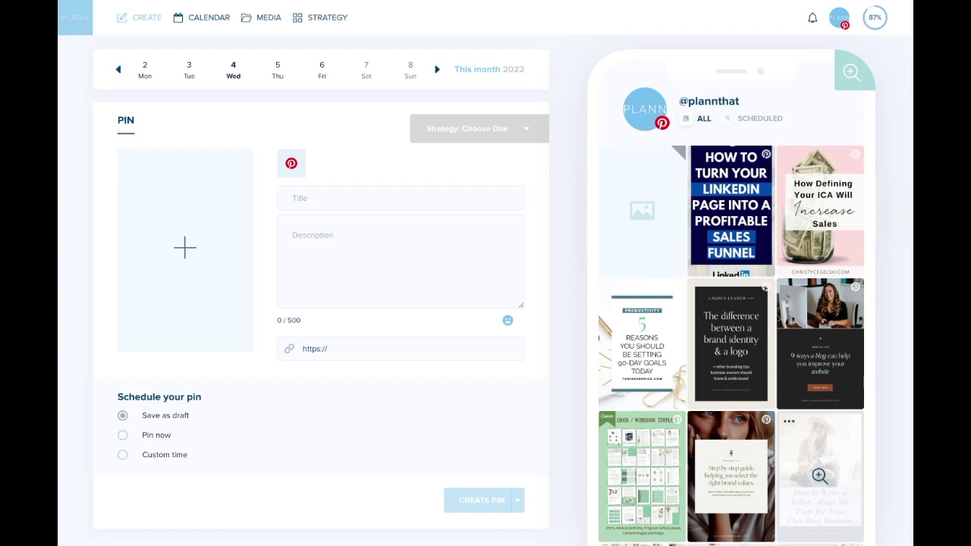
pyautogui.click(842, 22)
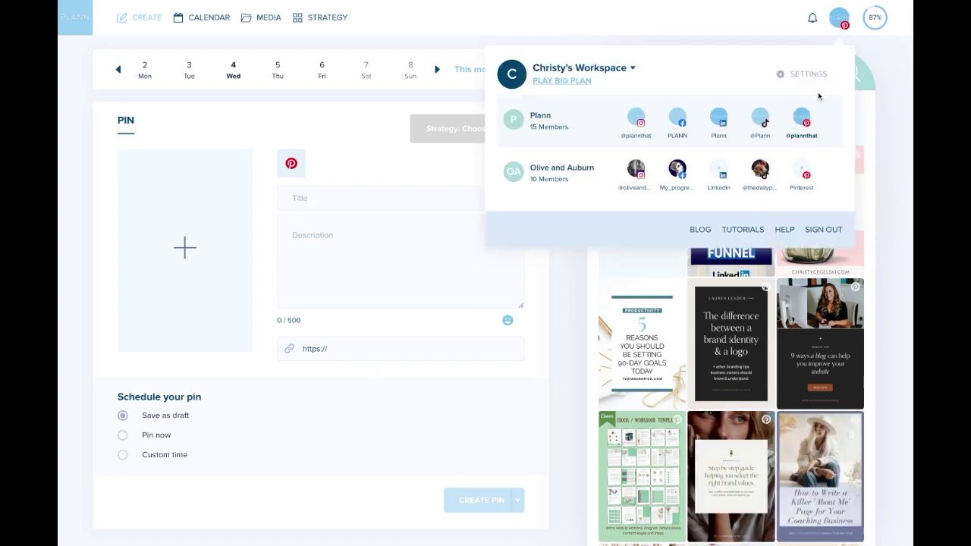
pyautogui.click(802, 119)
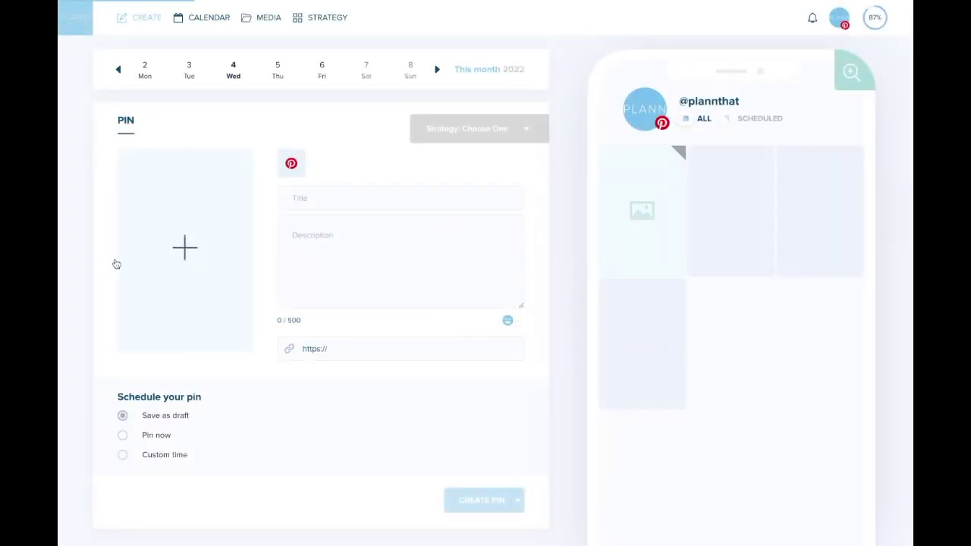
pyautogui.click(173, 252)
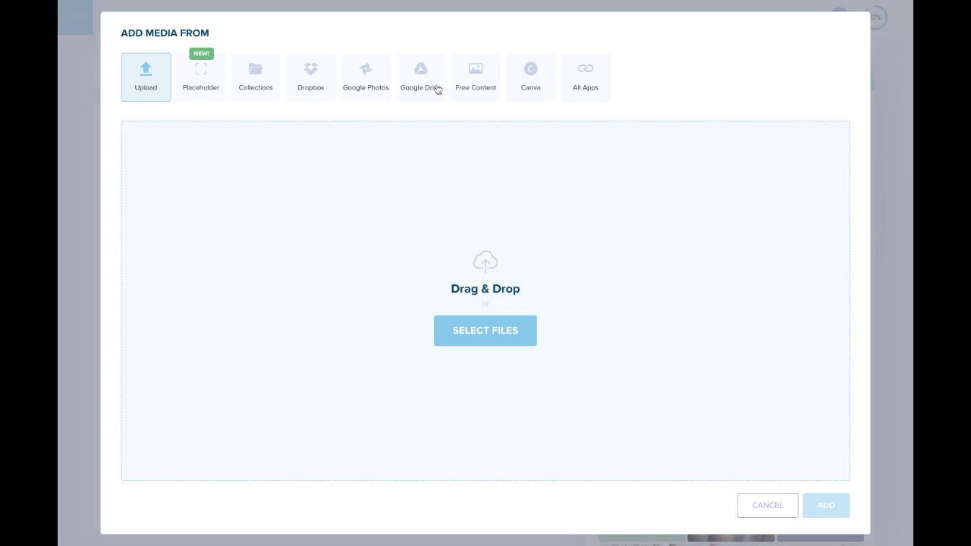
# Search the free stock videos for 'beach'
pyautogui.click(478, 79)
pyautogui.click(167, 130)
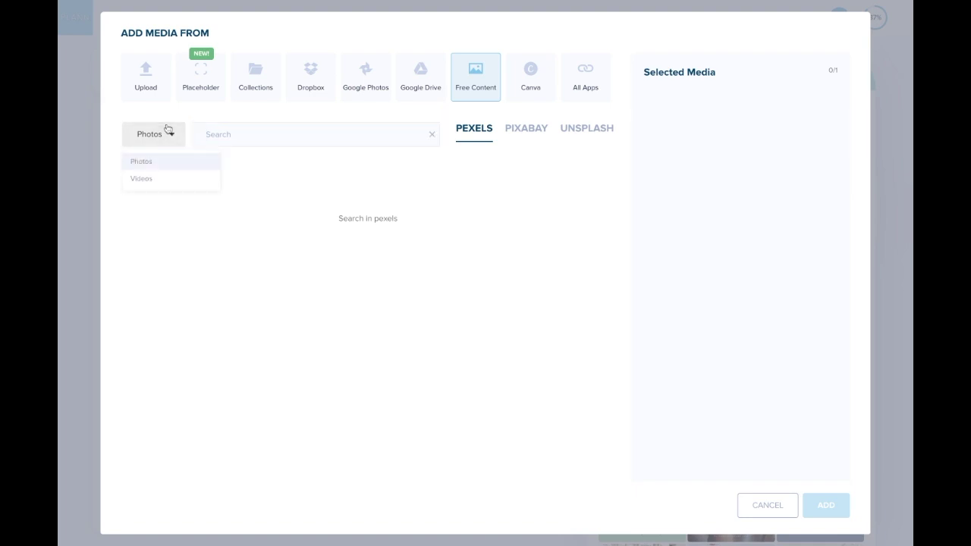
pyautogui.click(170, 181)
pyautogui.click(258, 141)
pyautogui.write('beach')
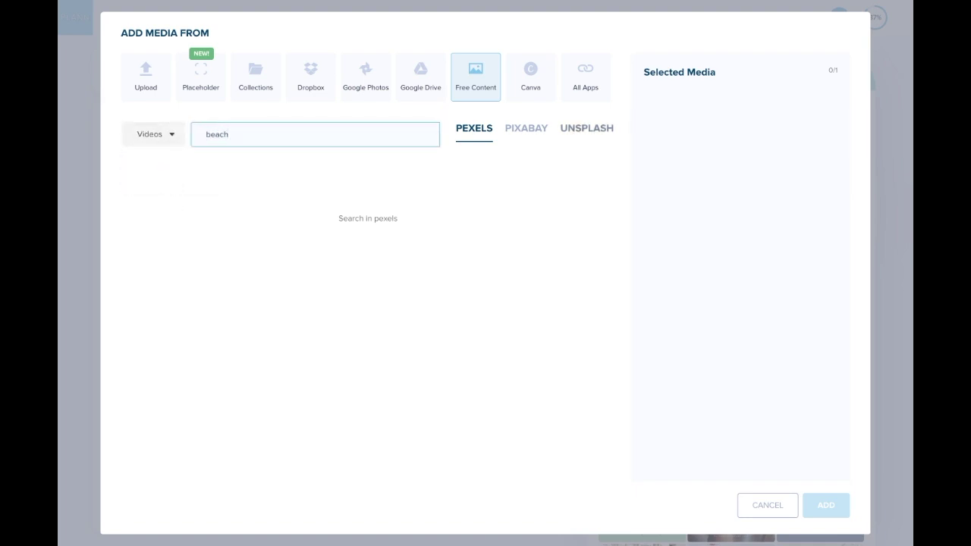
pyautogui.press('Return')
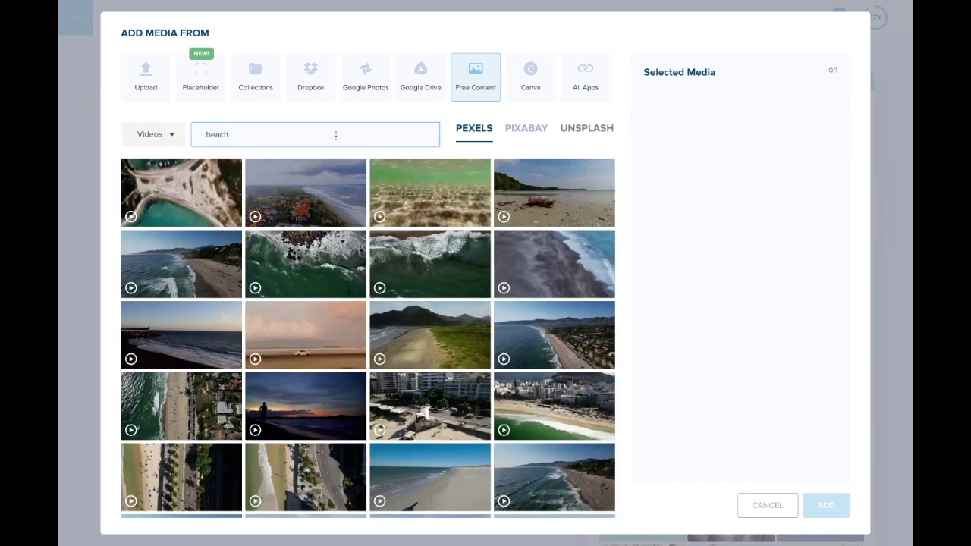
# Add the aerial beach video from Pixabay to the pin
pyautogui.click(535, 133)
pyautogui.click(536, 133)
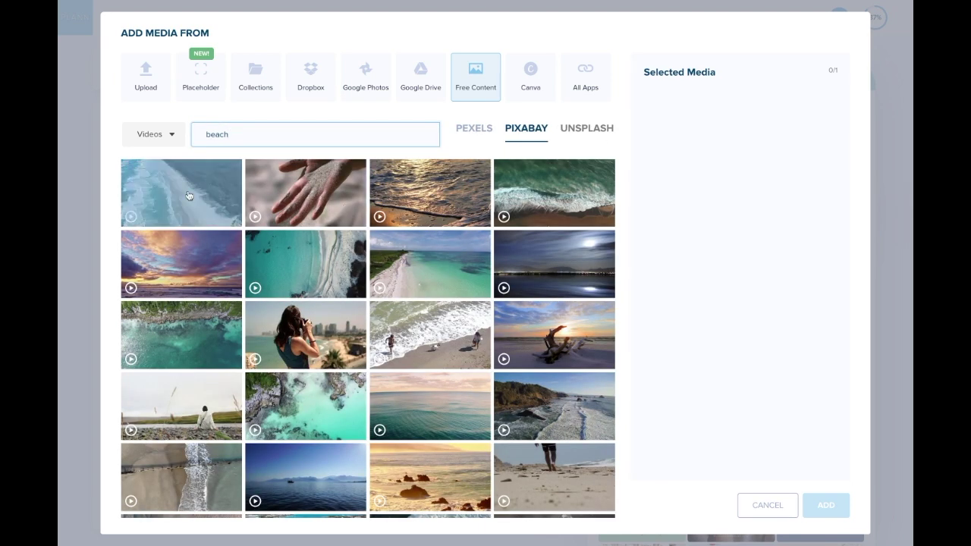
pyautogui.click(222, 205)
pyautogui.click(835, 506)
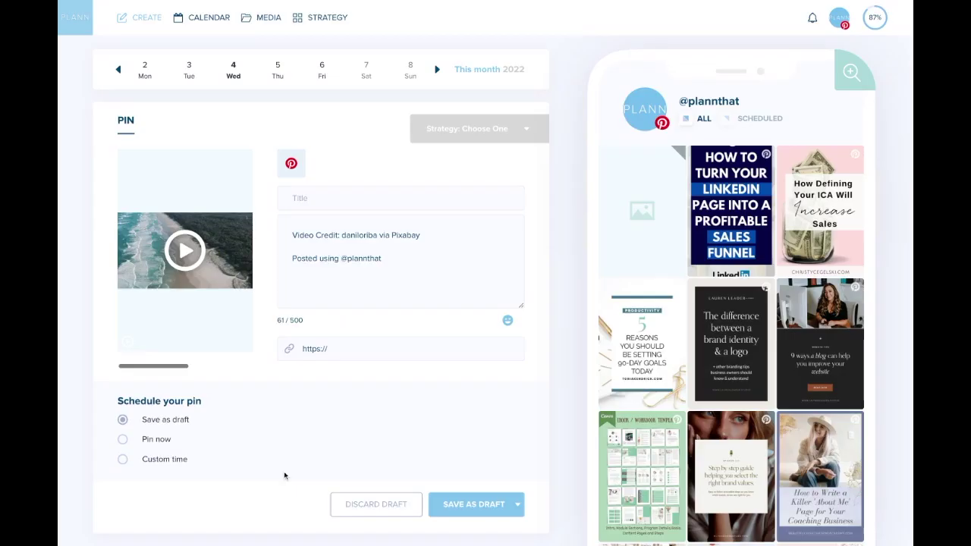
pyautogui.moveTo(241, 340)
pyautogui.hscroll(2, 199, 273)
pyautogui.click(198, 273)
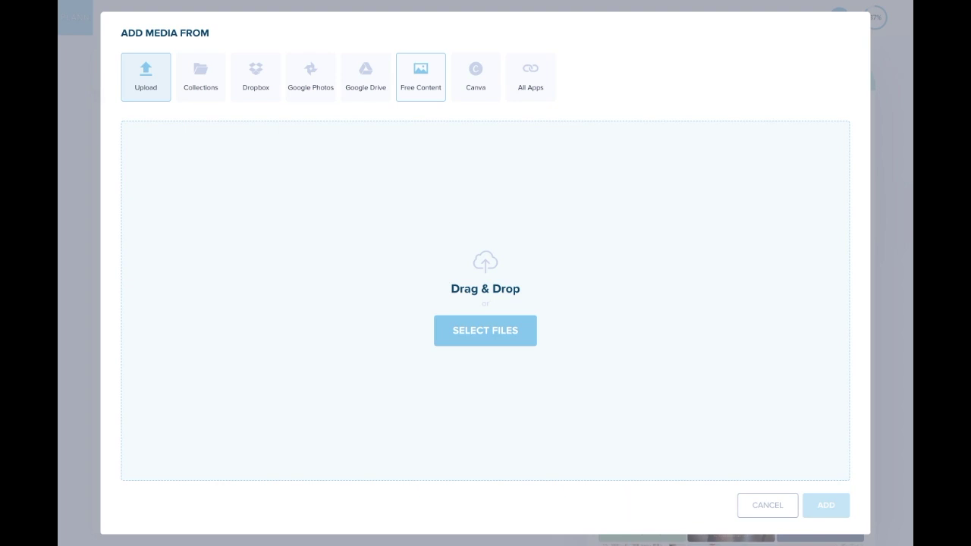
# Add the Pexels 'beach' photo of a woman walking on the sand to the pin
pyautogui.click(420, 77)
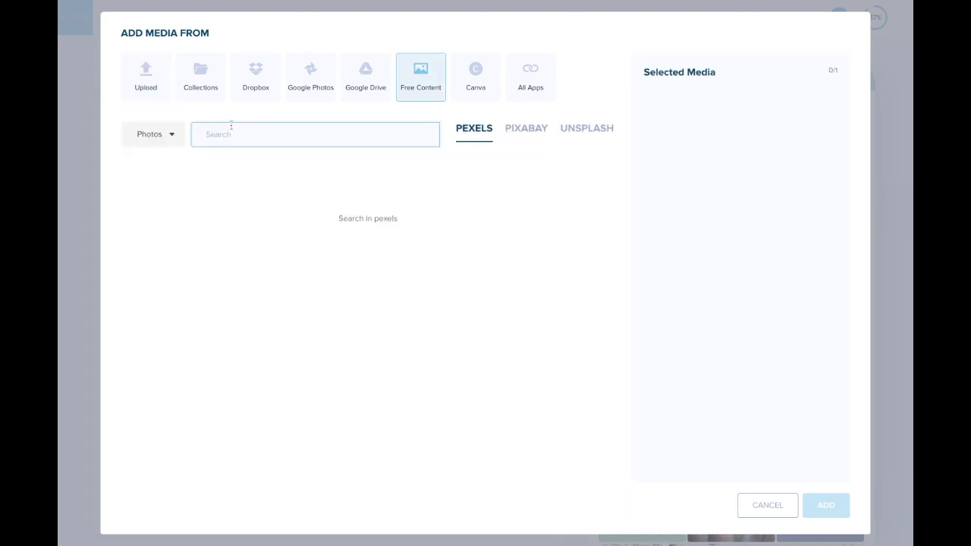
pyautogui.write('beach')
pyautogui.press('Return')
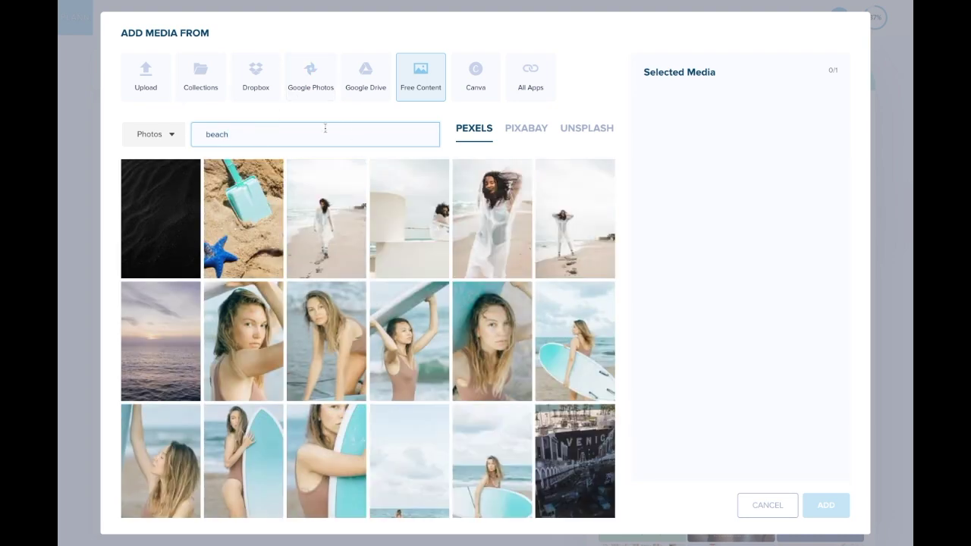
pyautogui.click(331, 223)
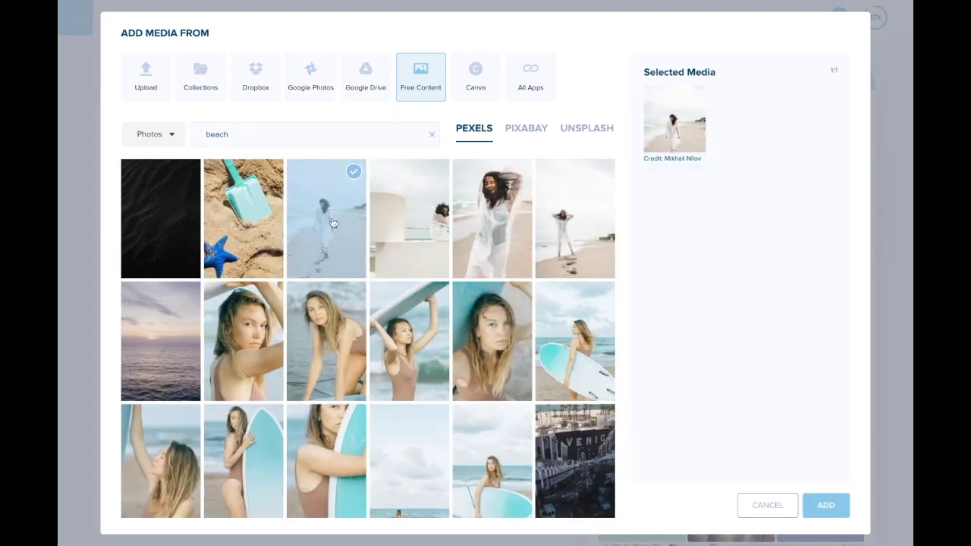
pyautogui.click(826, 506)
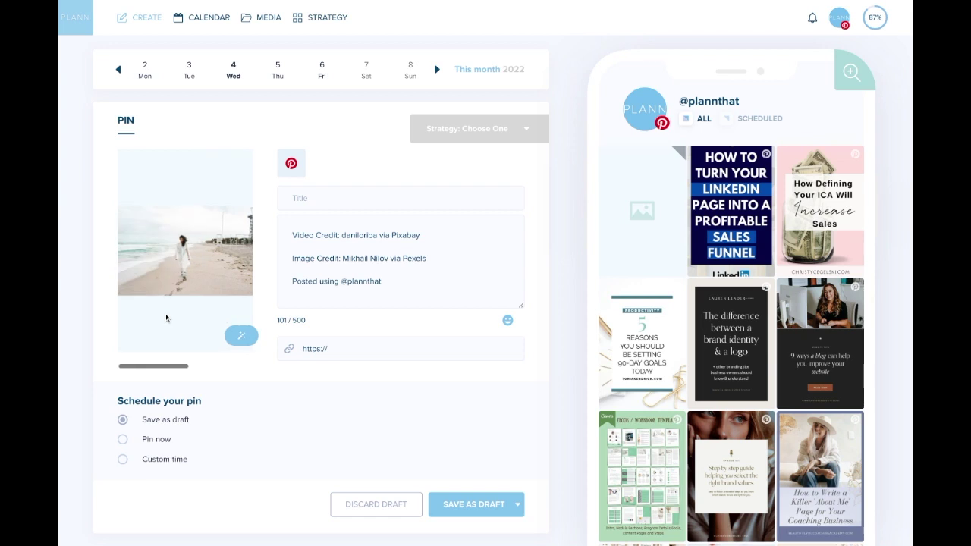
pyautogui.hscroll(3, 199, 276)
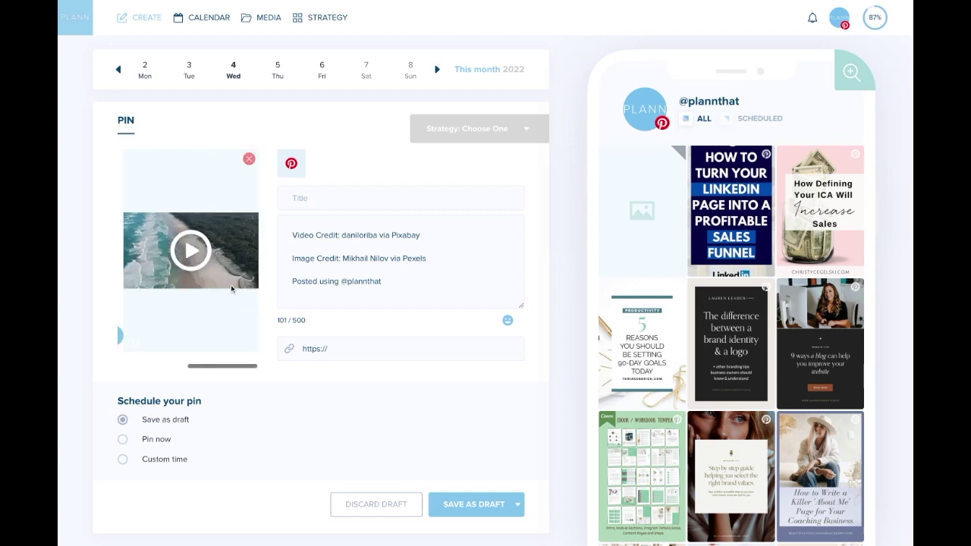
pyautogui.hscroll(-3, 169, 294)
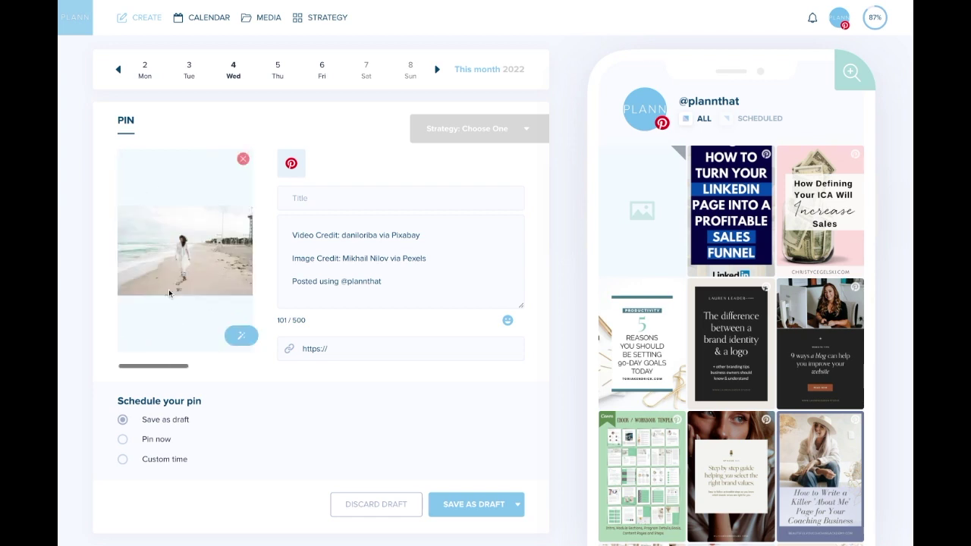
# Place a text design layout on the beach photo in the image editor
pyautogui.click(242, 337)
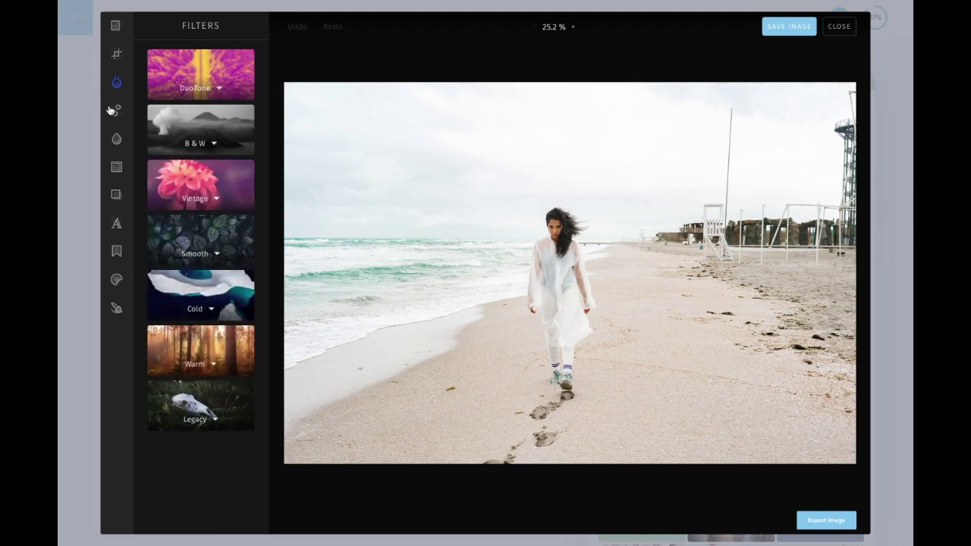
pyautogui.click(116, 251)
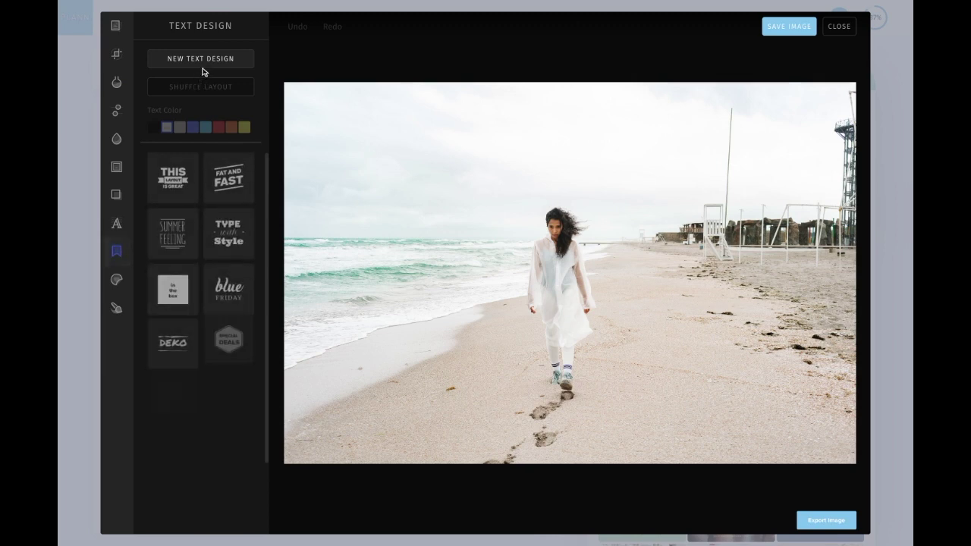
pyautogui.click(201, 63)
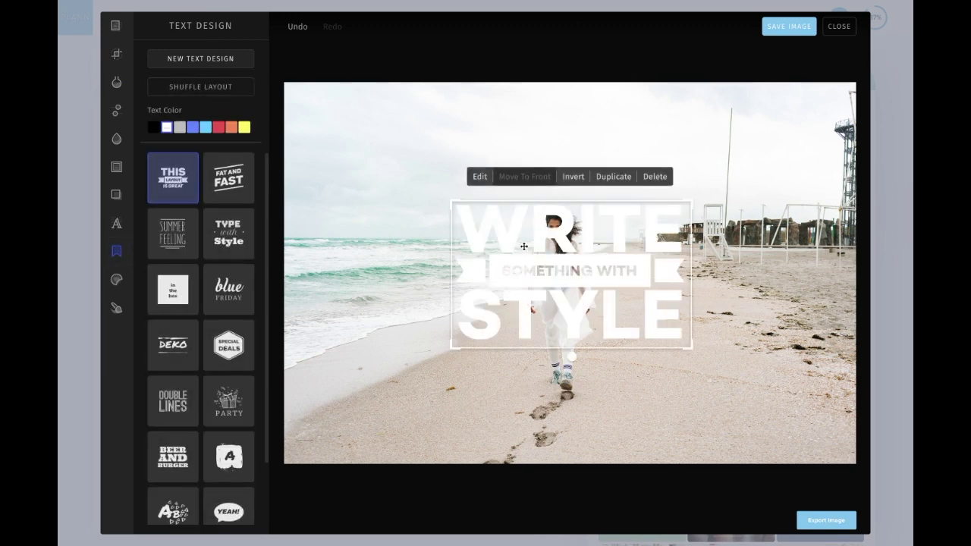
# Change the overlay text to '10 Tips to Survive the Beach with Kids' and colour it red
pyautogui.click(481, 177)
pyautogui.write('Se')
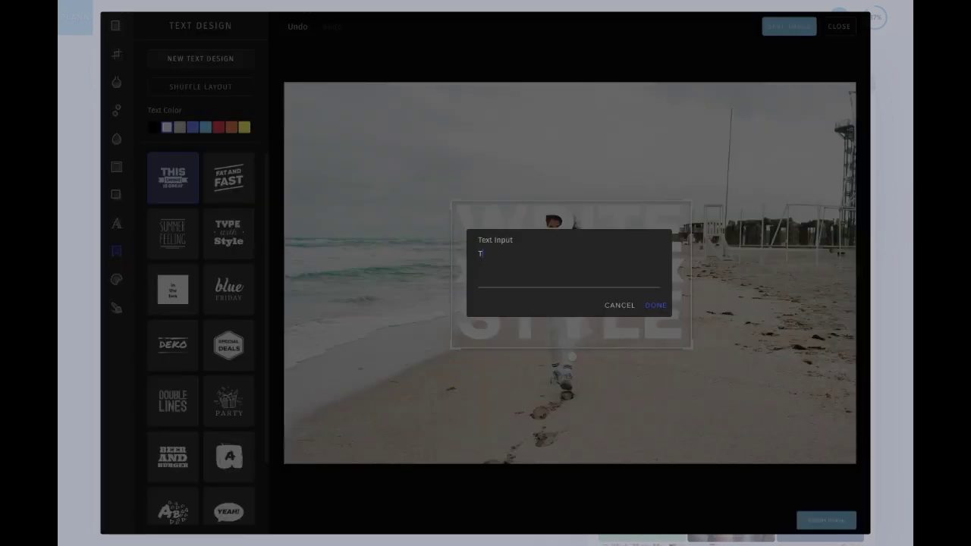
pyautogui.press('BackSpace')
pyautogui.press('BackSpace')
pyautogui.write('10 Tips to Survive the Beaches')
pyautogui.press('BackSpace')
pyautogui.press('BackSpace')
pyautogui.write('with Kids')
pyautogui.click(656, 305)
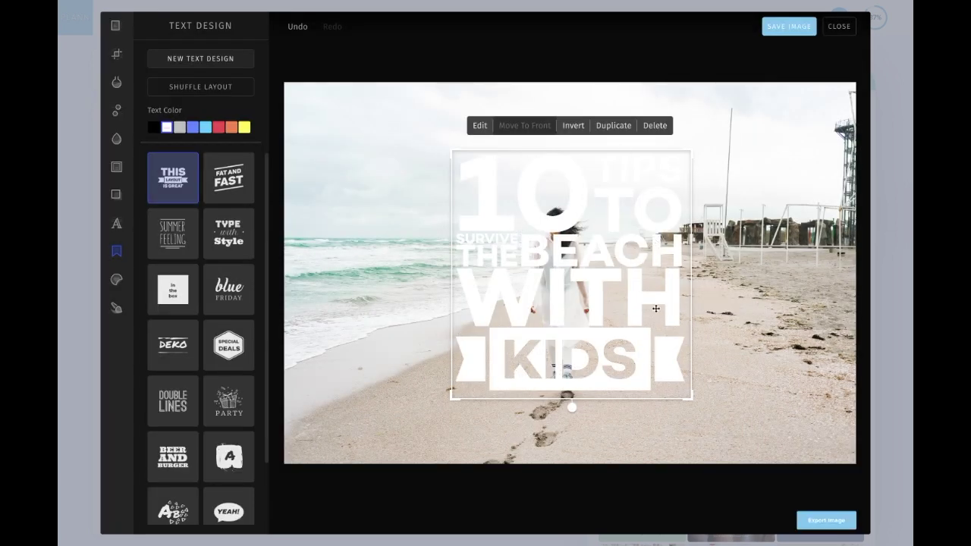
pyautogui.click(194, 129)
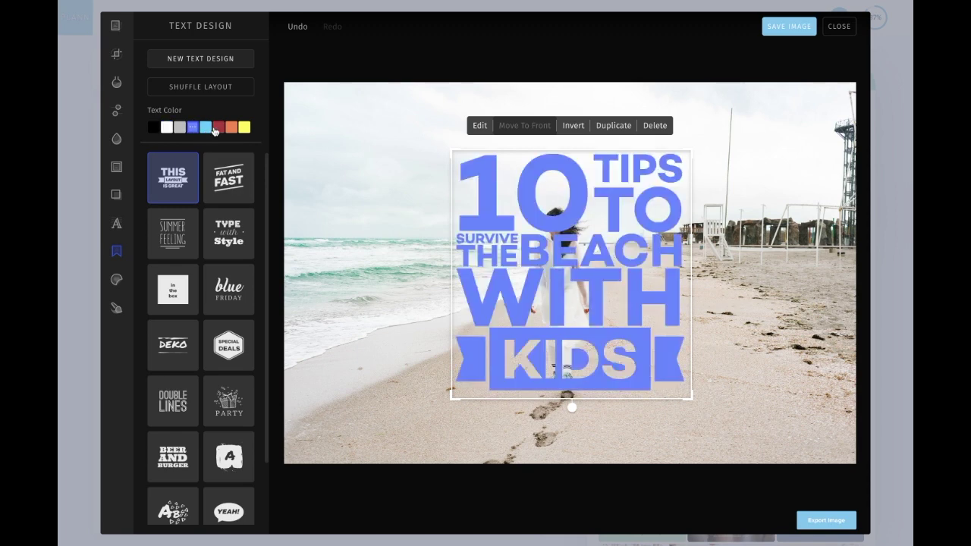
pyautogui.click(218, 128)
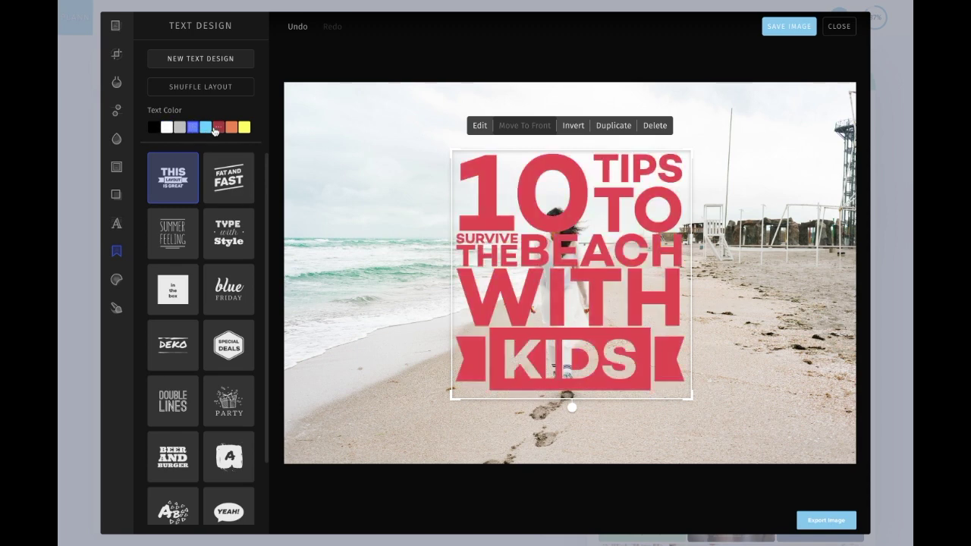
# Save the edited beach photo with its red title as the pin image
pyautogui.click(794, 34)
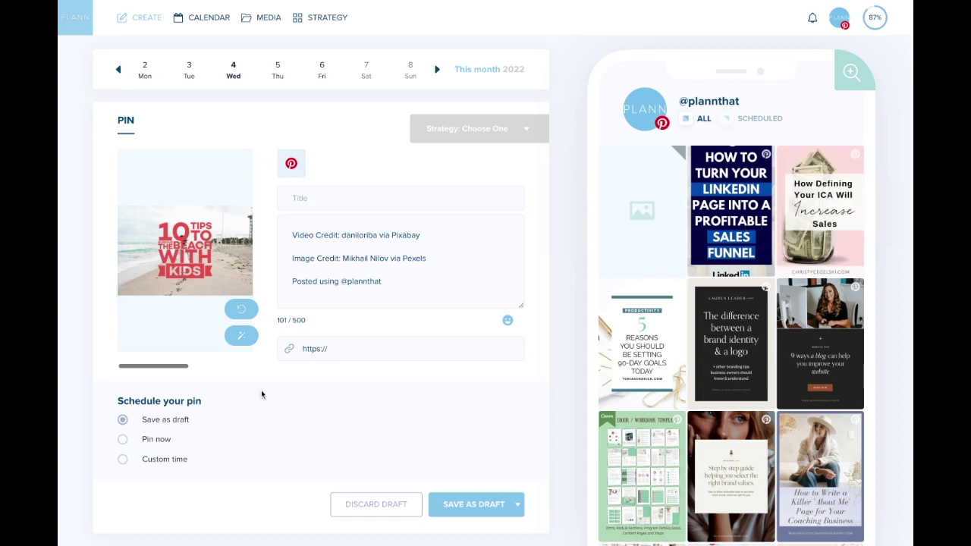
# Title the pin '10 Tips to Survive the Beach with Kids'
pyautogui.click(314, 196)
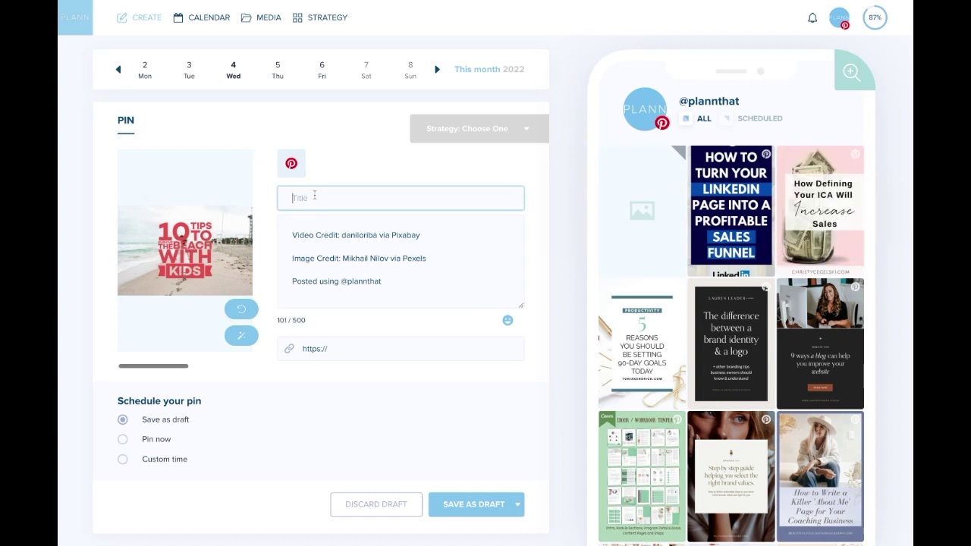
pyautogui.write('10 Tips to Survive the Beach with kids')
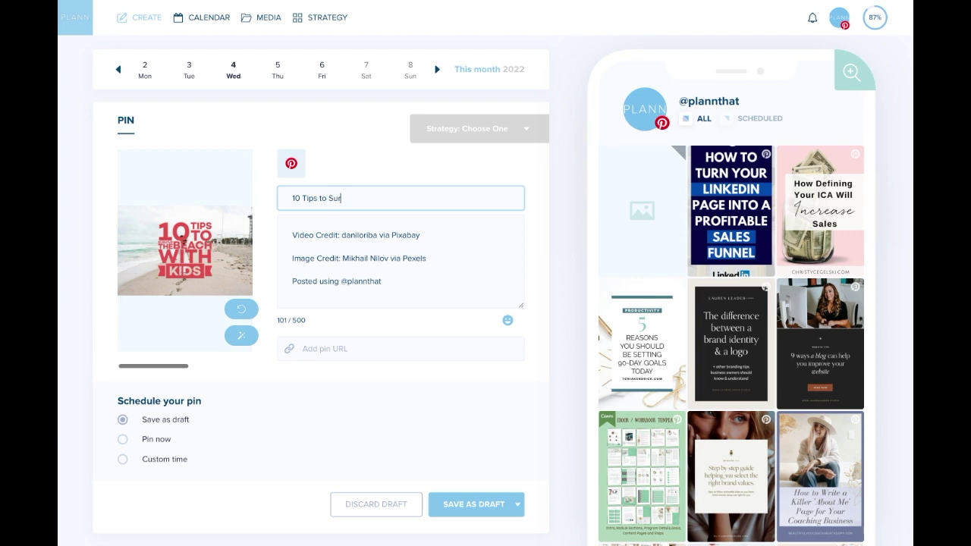
pyautogui.press('BackSpace')
pyautogui.press('BackSpace')
pyautogui.press('BackSpace')
pyautogui.press('BackSpace')
pyautogui.write('Kids')
# Delete all the existing description text
pyautogui.click(289, 235)
pyautogui.hotkey('shift', 'Down')
pyautogui.hotkey('shift', 'Down')
pyautogui.hotkey('shift', 'Down')
pyautogui.hotkey('shift', 'Down')
pyautogui.hotkey('shift', 'Down')
pyautogui.press('BackSpace')
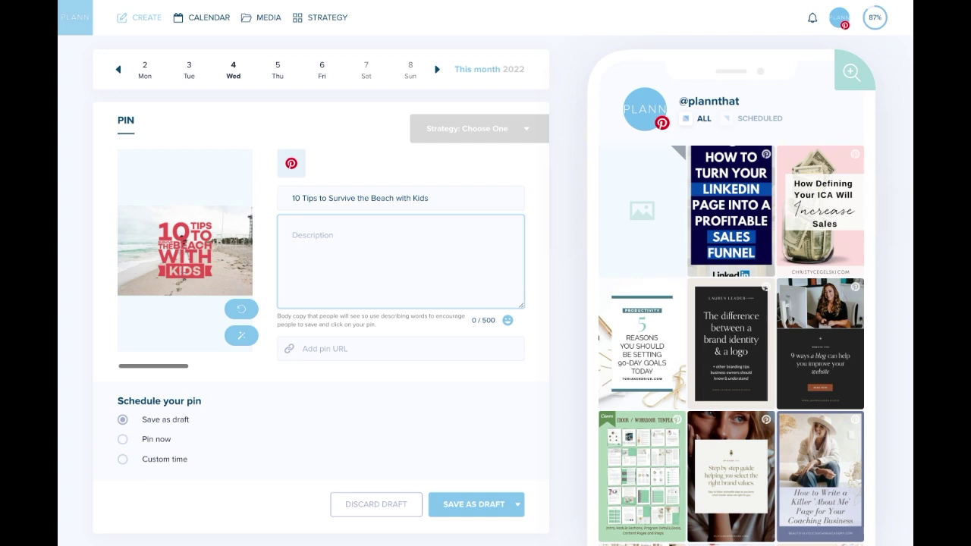
pyautogui.click(326, 350)
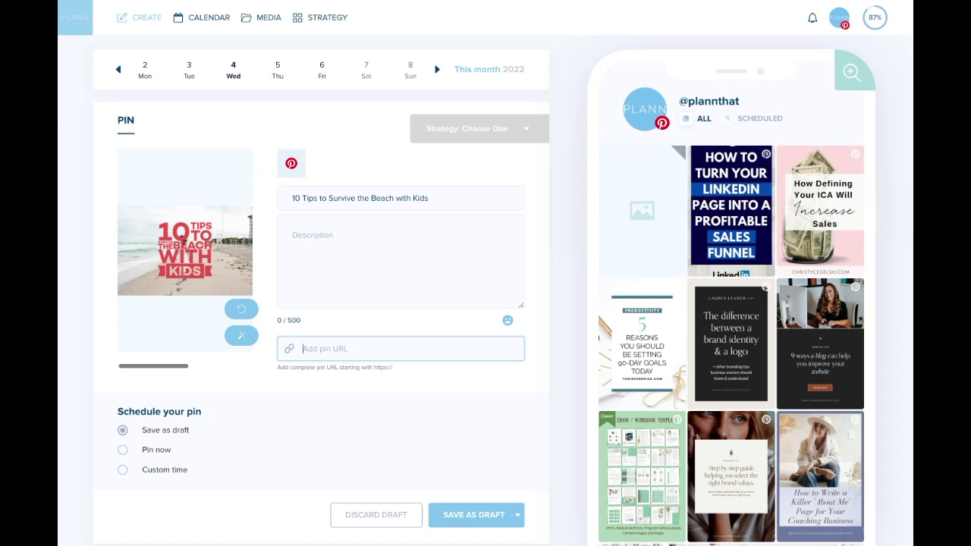
pyautogui.write('https://')
pyautogui.write('plannthat.com/g')
pyautogui.write('egister')
pyautogui.click(819, 475)
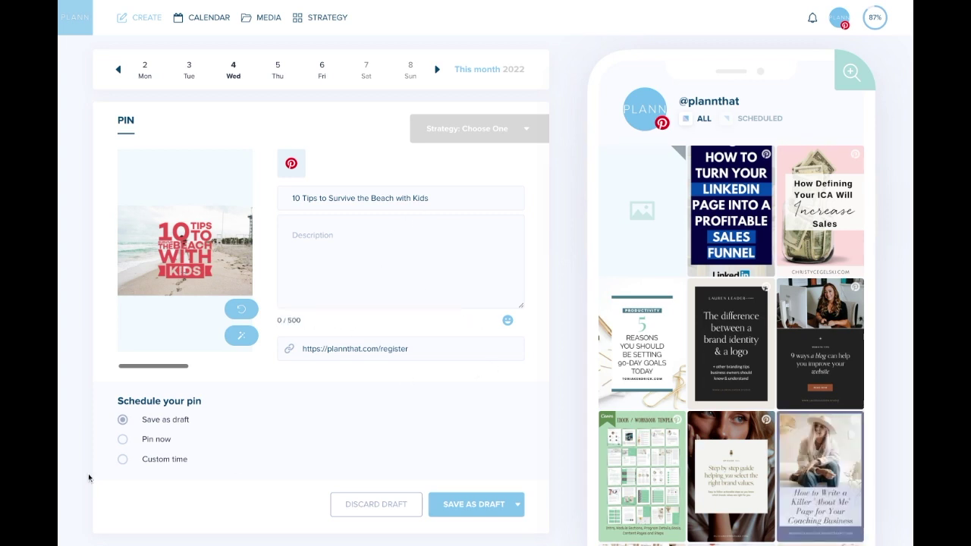
# Schedule the pin for May 4, 2022 at 3:51 PM on the Blogging Tips: Write Like A Pro board
pyautogui.click(147, 464)
pyautogui.scroll(-2, 427, 417)
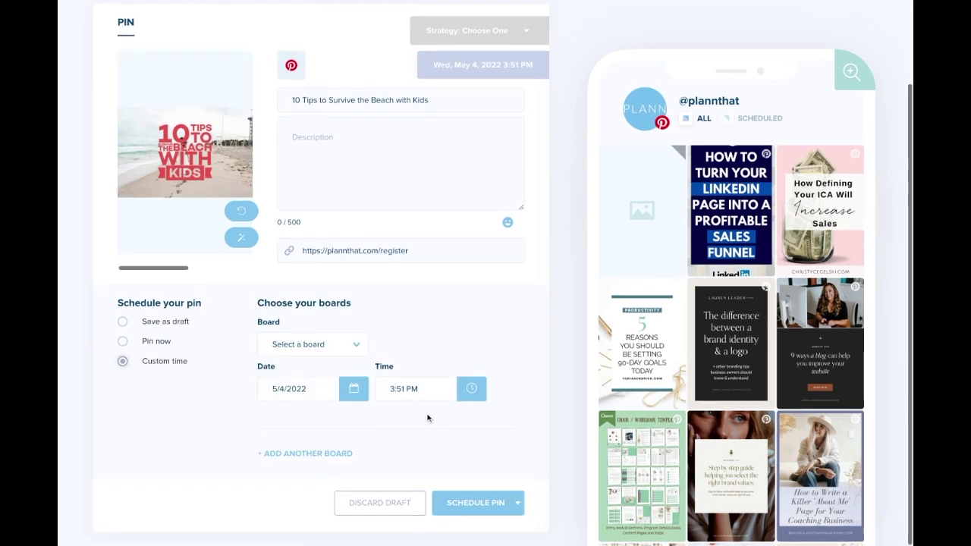
pyautogui.click(358, 346)
pyautogui.scroll(-3, 345, 208)
pyautogui.scroll(-5, 343, 207)
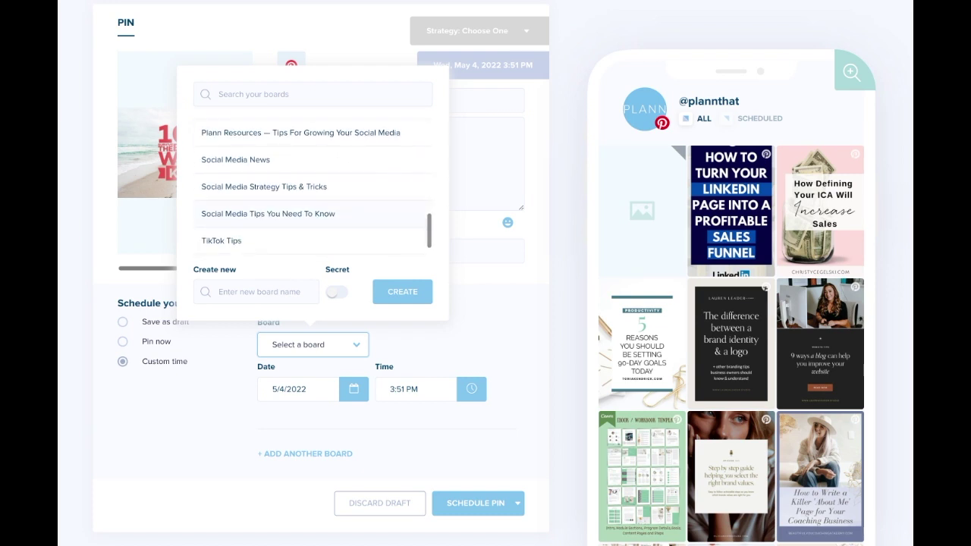
pyautogui.scroll(8, 334, 227)
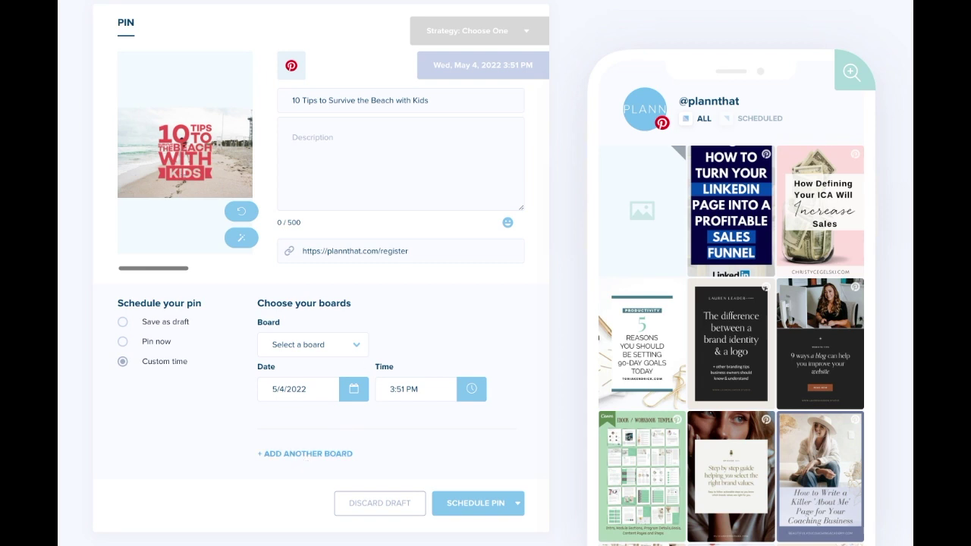
pyautogui.click(452, 511)
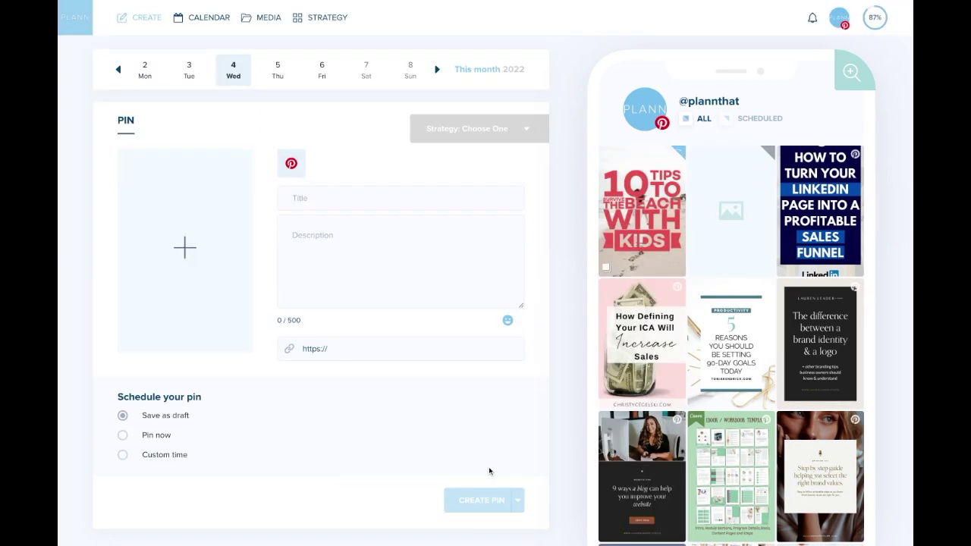
pyautogui.moveTo(676, 156)
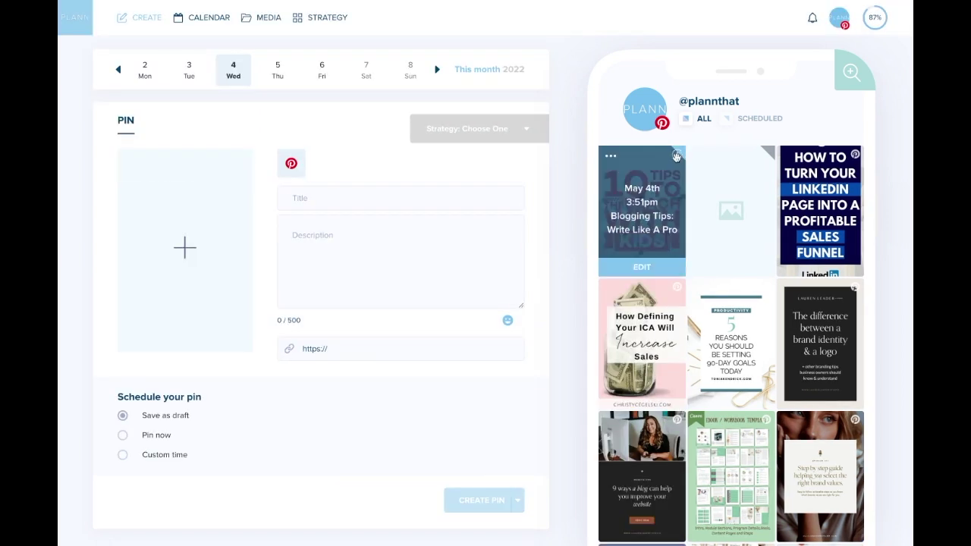